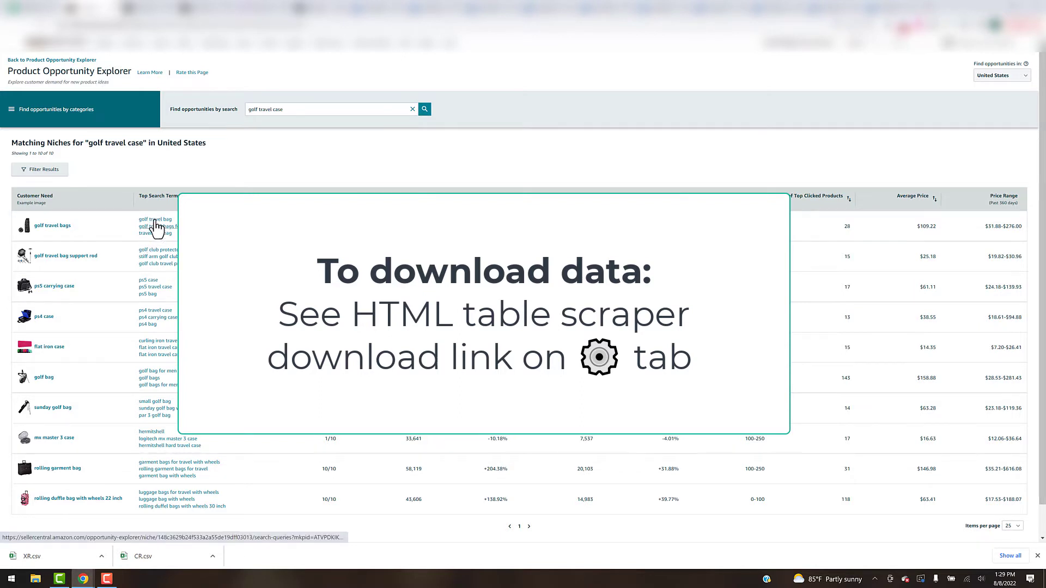
- Open the 'golf travel bags' niche from the Matching Niches results
{"action": "left_click", "coordinate": [202, 229]}
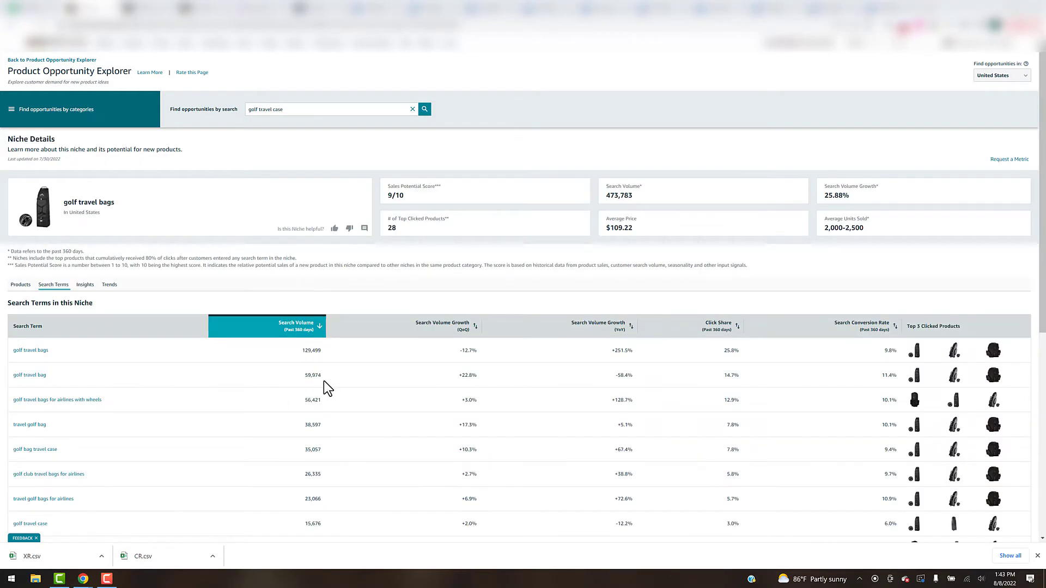
- Copy the golf travel bags search terms table to a file with HTML-Table Scraper
{"action": "right_click", "coordinate": [352, 401]}
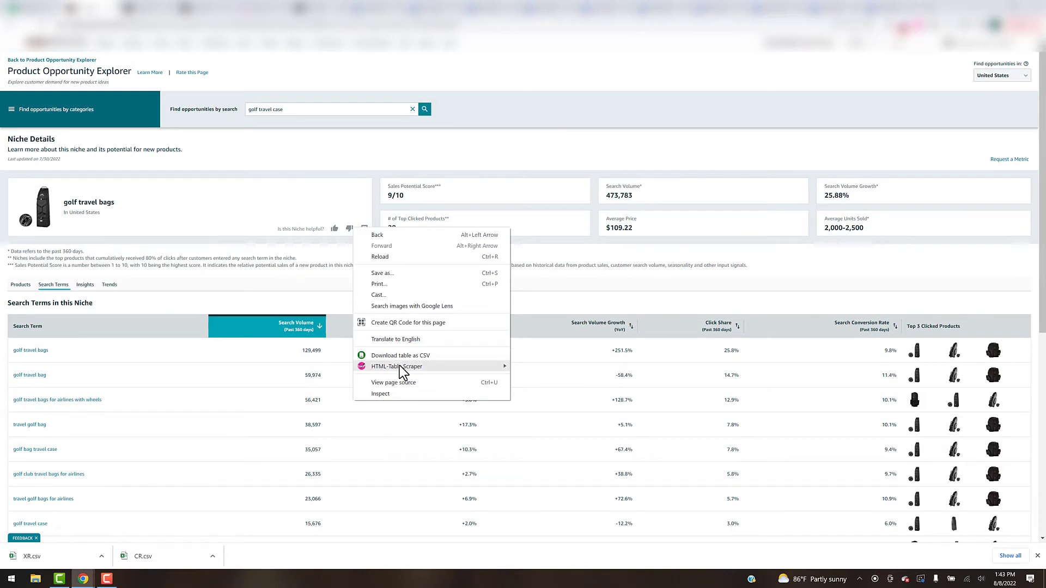
{"action": "mouse_move", "coordinate": [396, 367]}
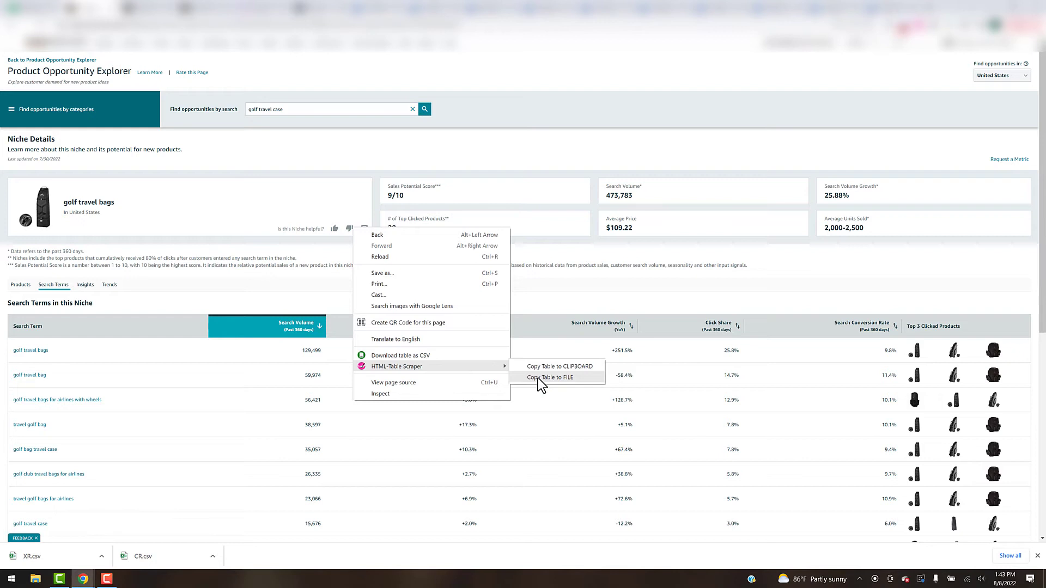
{"action": "left_click", "coordinate": [538, 379]}
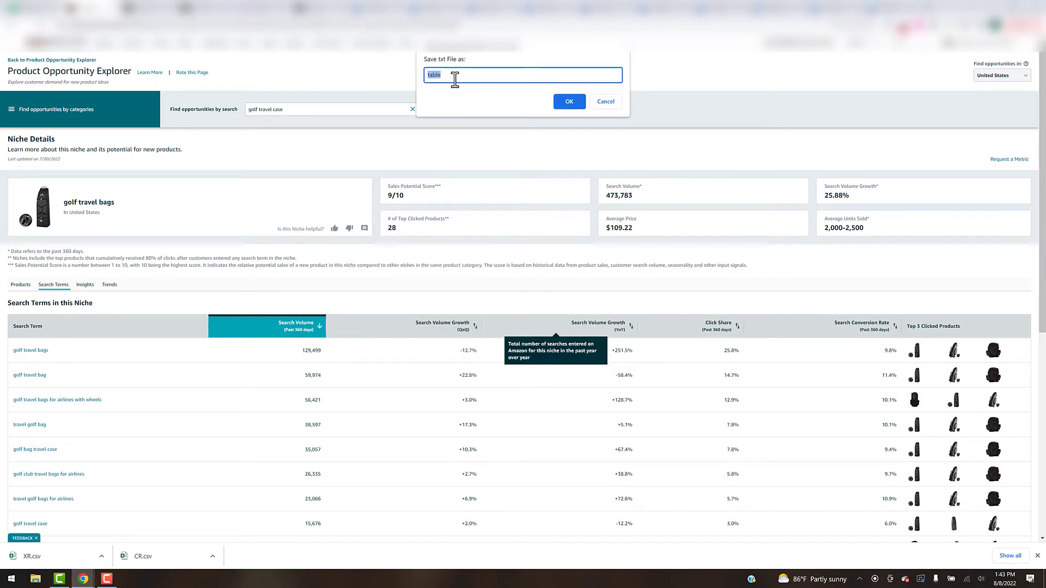
{"action": "type", "text": "OE"}
- Confirm 'OE' as the file name and enter the Amazon folder
{"action": "left_click", "coordinate": [570, 105]}
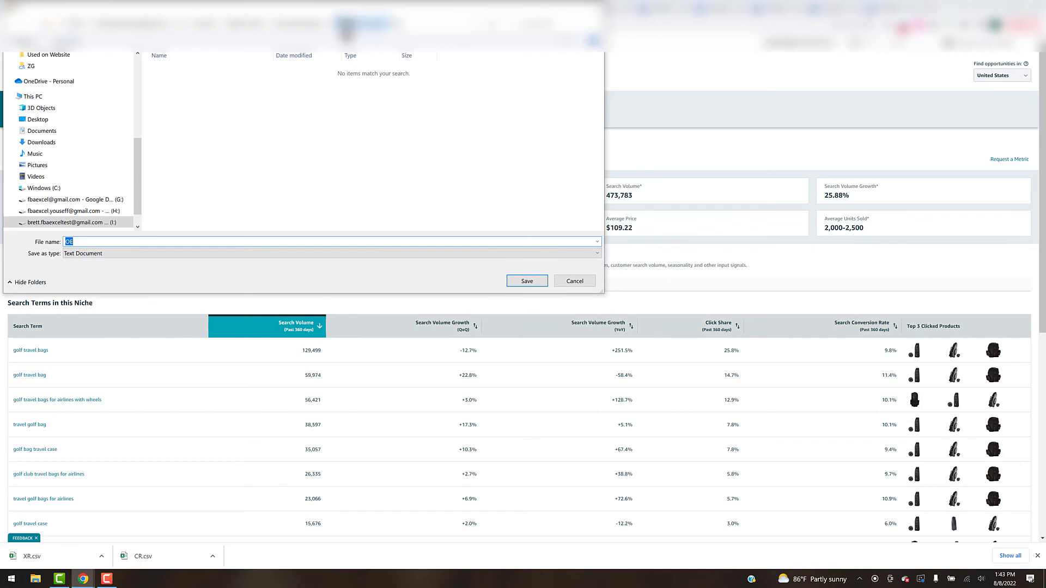
{"action": "double_click", "coordinate": [170, 72]}
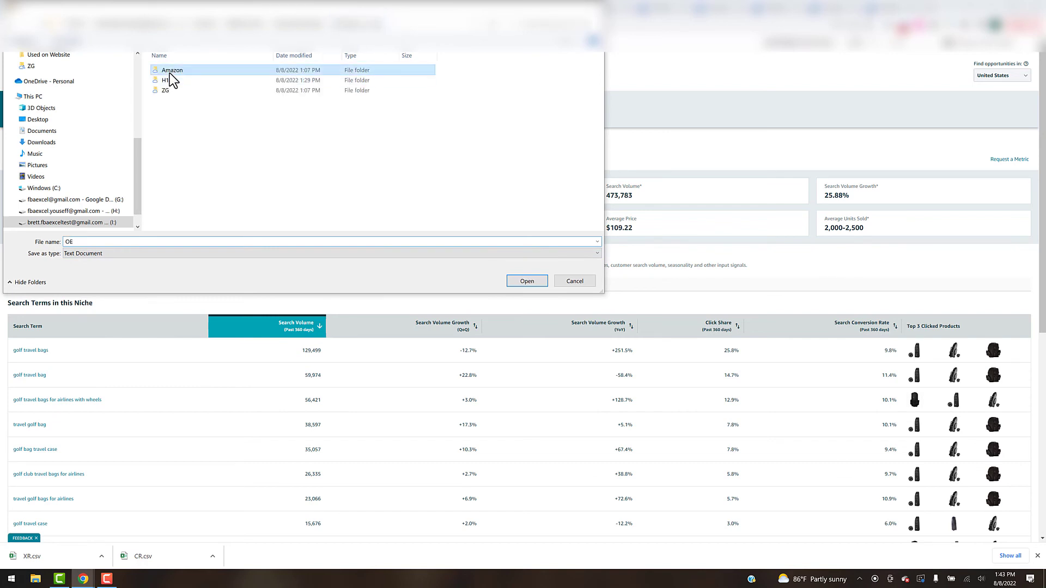